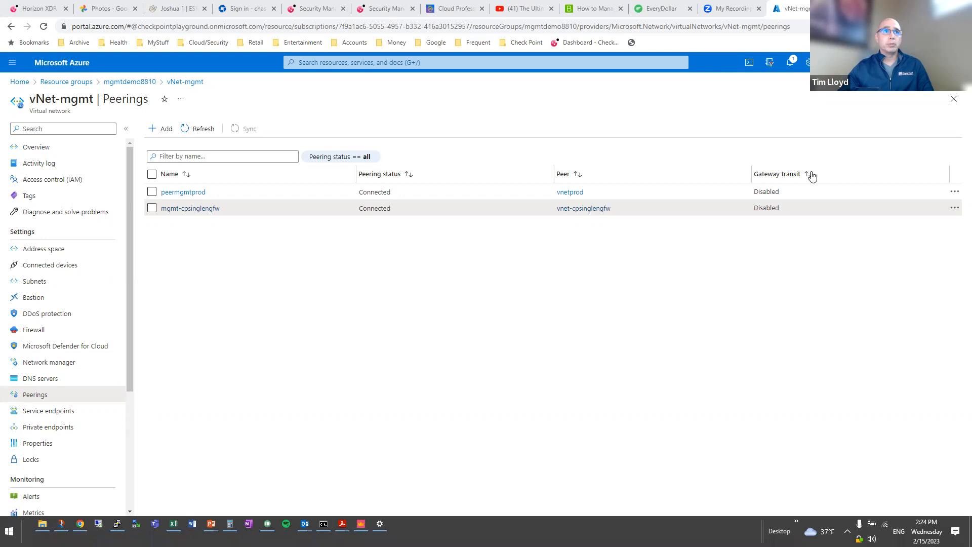
# Search 'cloudguard' and open the CloudGuard Network Security - Firewall & Threat Prevention offer.
pyautogui.click(365, 65)
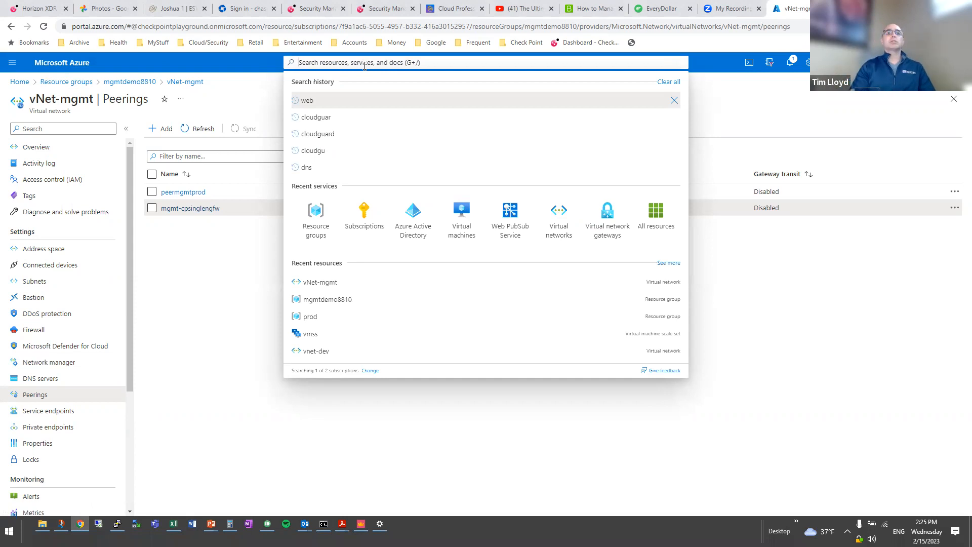
pyautogui.click(319, 136)
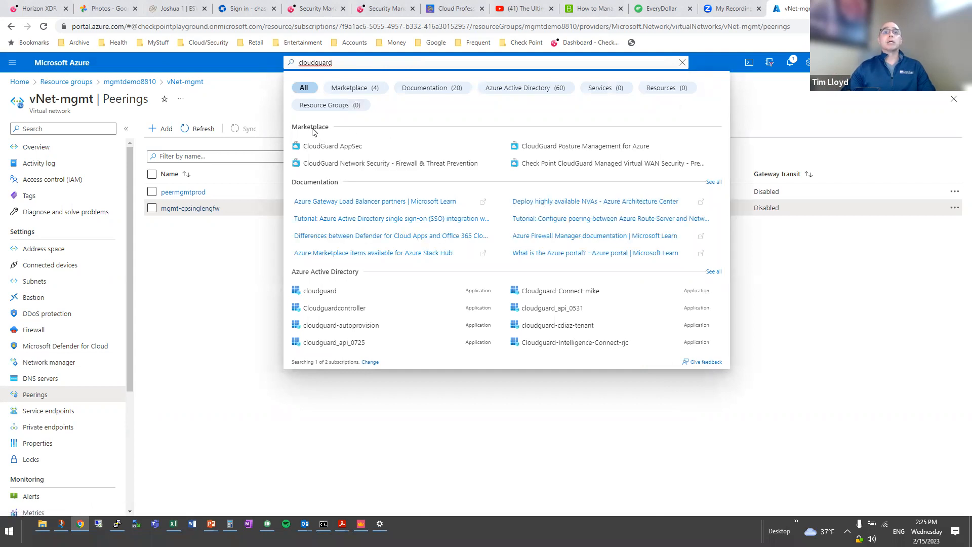
pyautogui.click(353, 165)
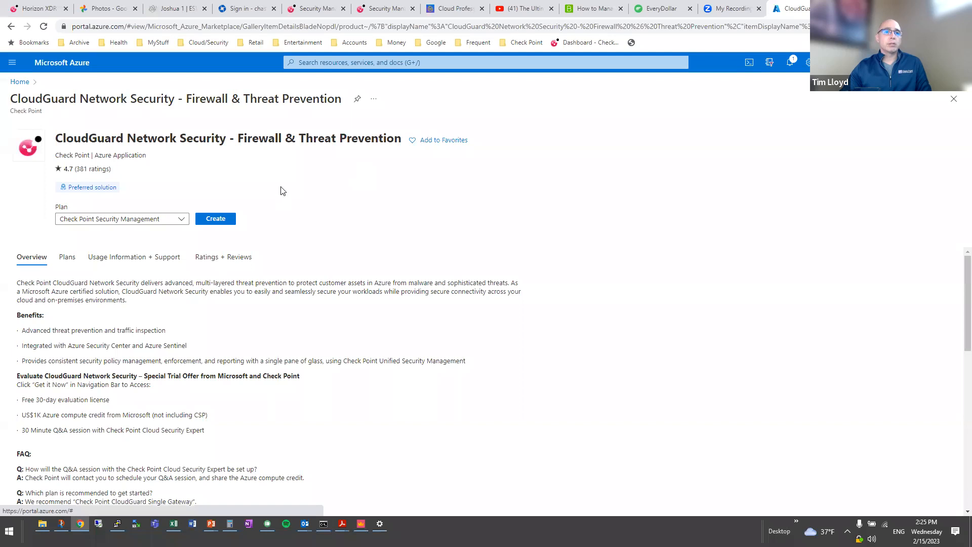
# Choose the CloudGuard Scale Set plan and start creating it.
pyautogui.click(182, 219)
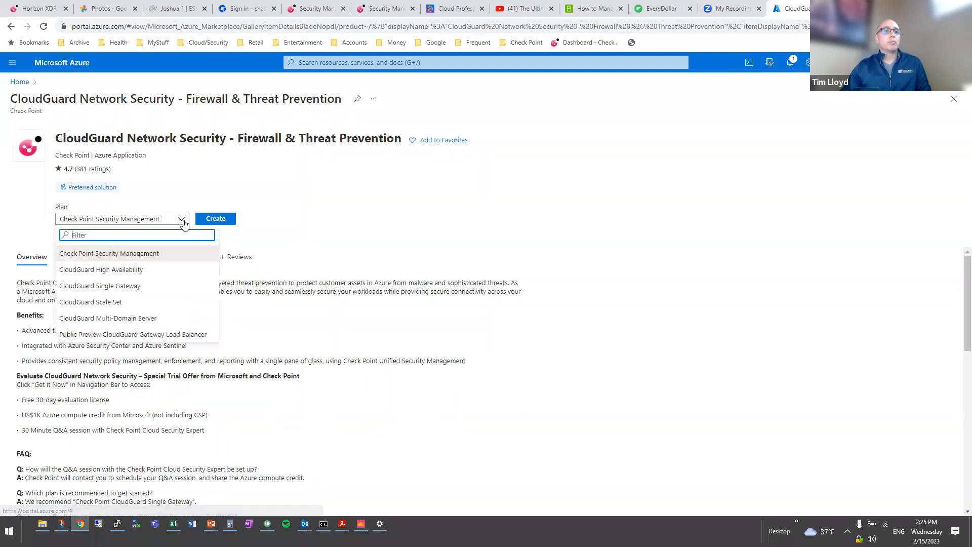
pyautogui.click(155, 301)
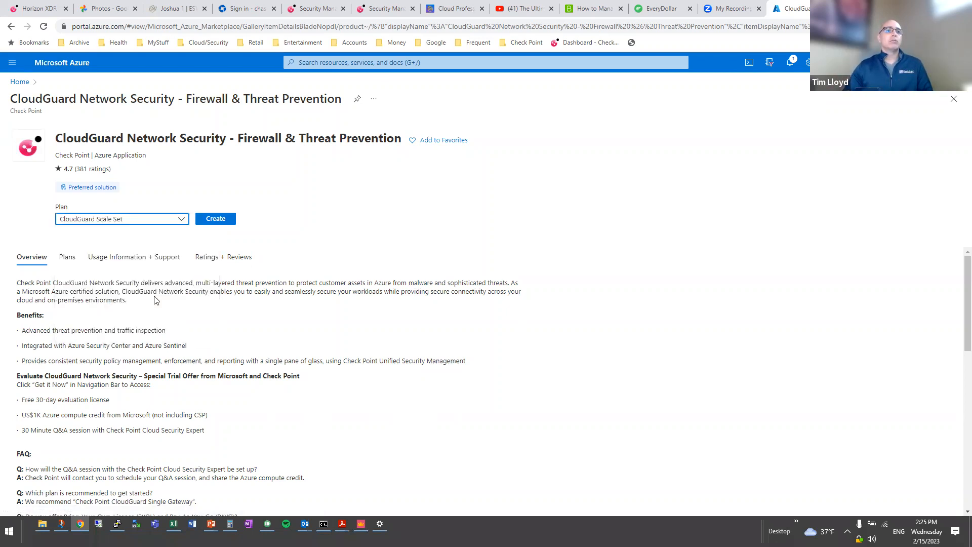
pyautogui.click(211, 223)
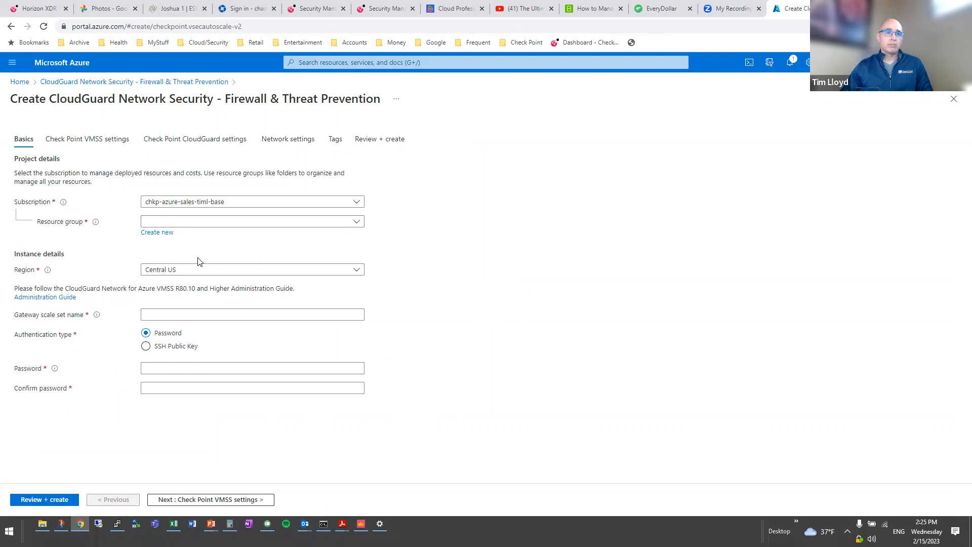
# Create a new resource group named Dev and set the region to East US 2.
pyautogui.click(162, 237)
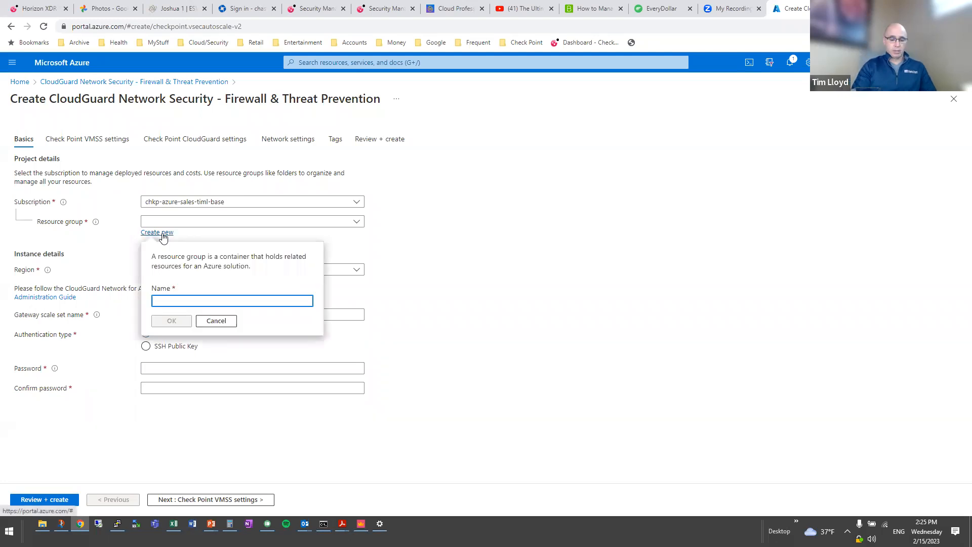
pyautogui.write('Dev')
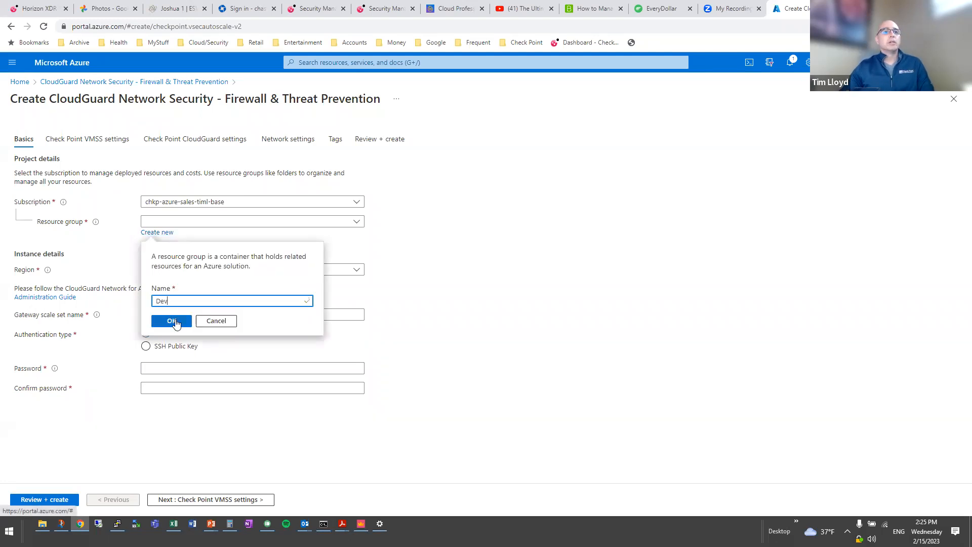
pyautogui.click(171, 321)
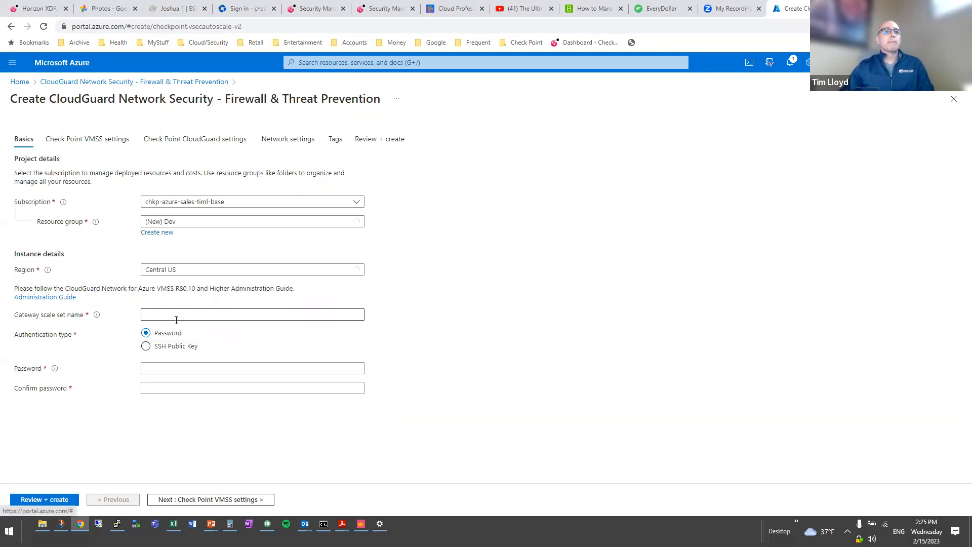
pyautogui.click(196, 274)
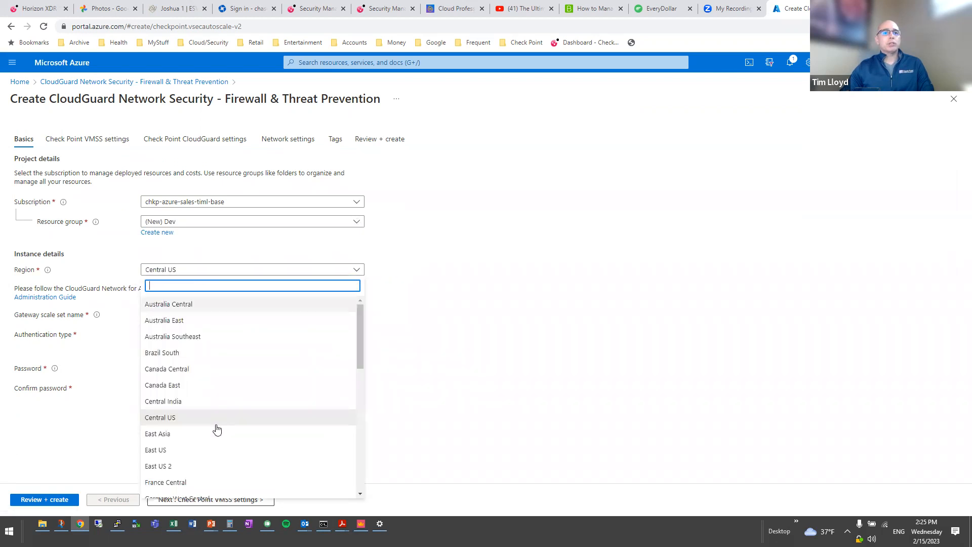
pyautogui.click(200, 466)
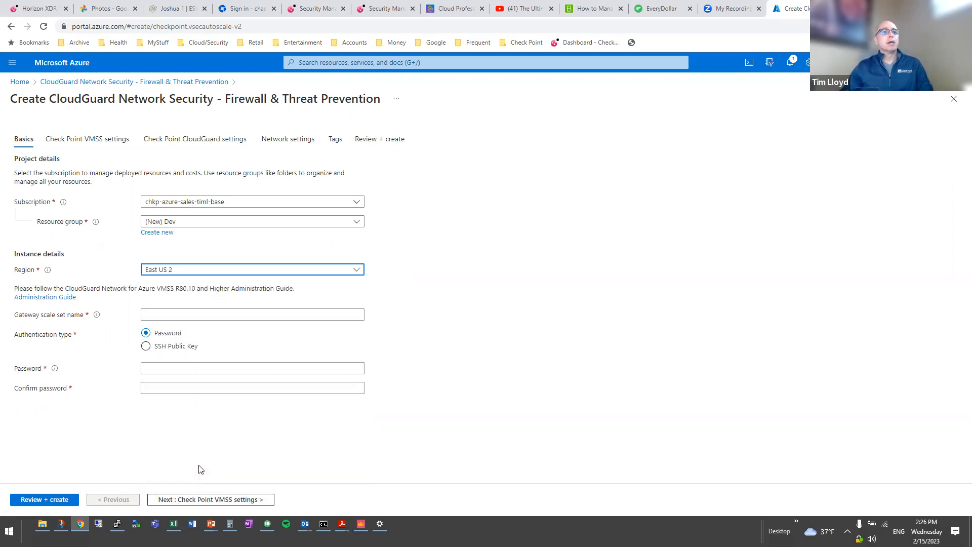
# Name the scale set vmss, then enter and confirm the admin password.
pyautogui.click(177, 314)
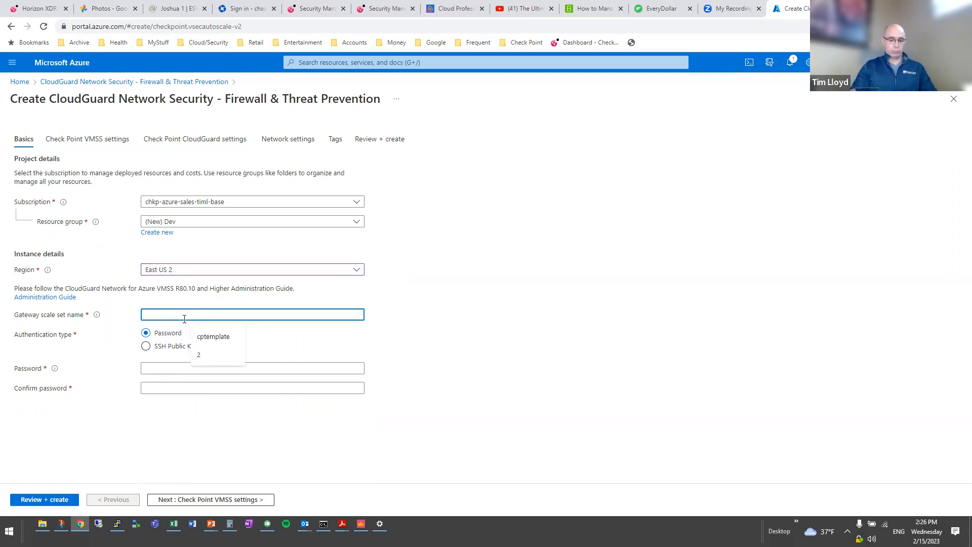
pyautogui.write('vmss')
pyautogui.press('Tab')
pyautogui.press('Tab')
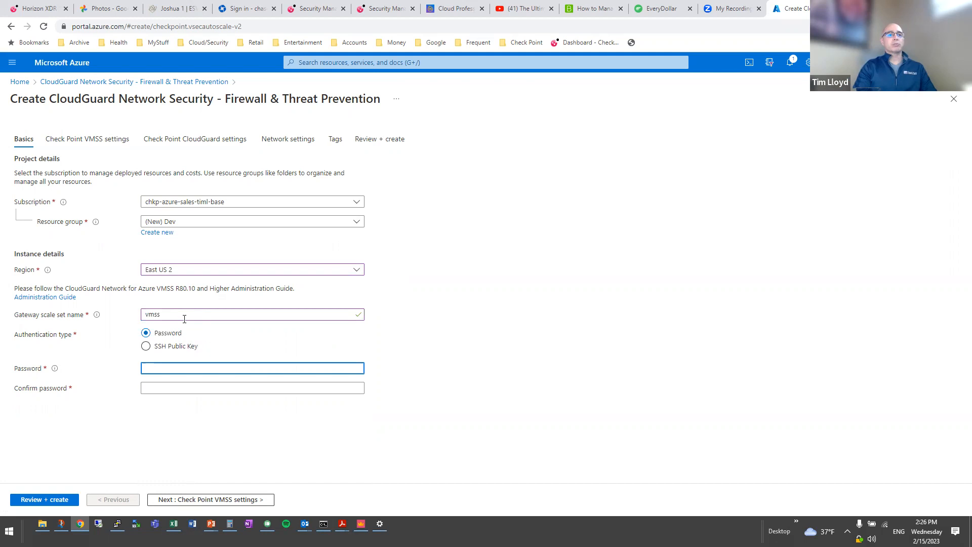
pyautogui.write('*************')
pyautogui.press('Tab')
pyautogui.write('************')
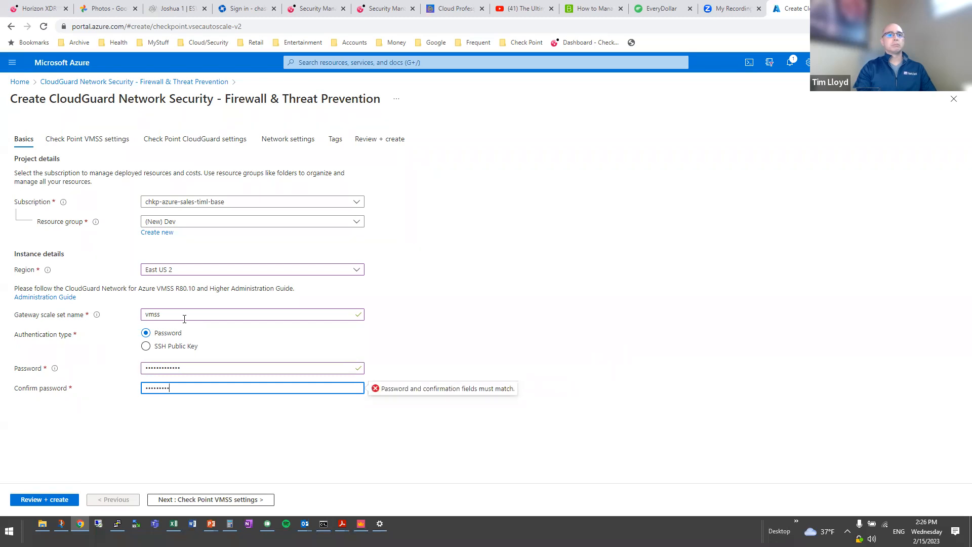
pyautogui.write('*')
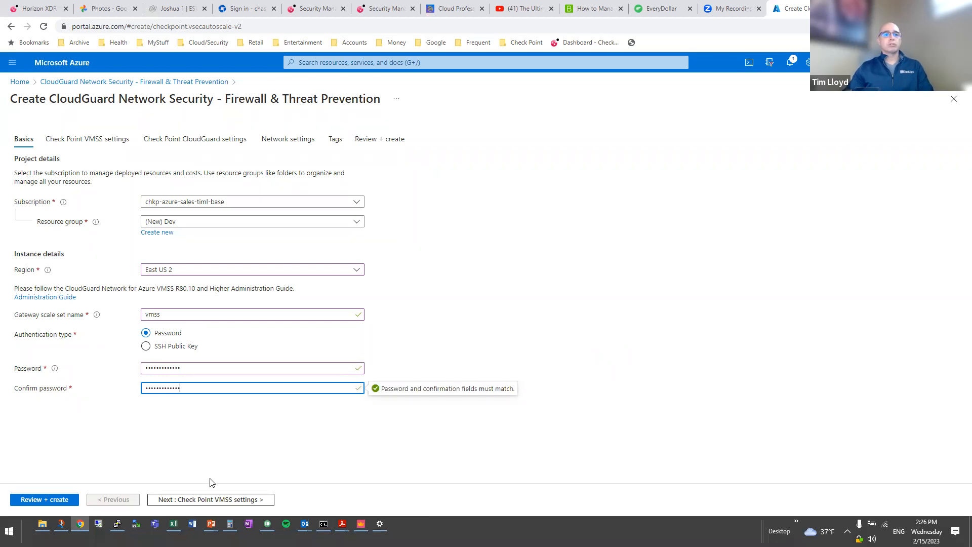
# On Check Point VMSS settings, set maximum gateways to 2, management cpmgmt, template cptemplate-dev.
pyautogui.click(197, 502)
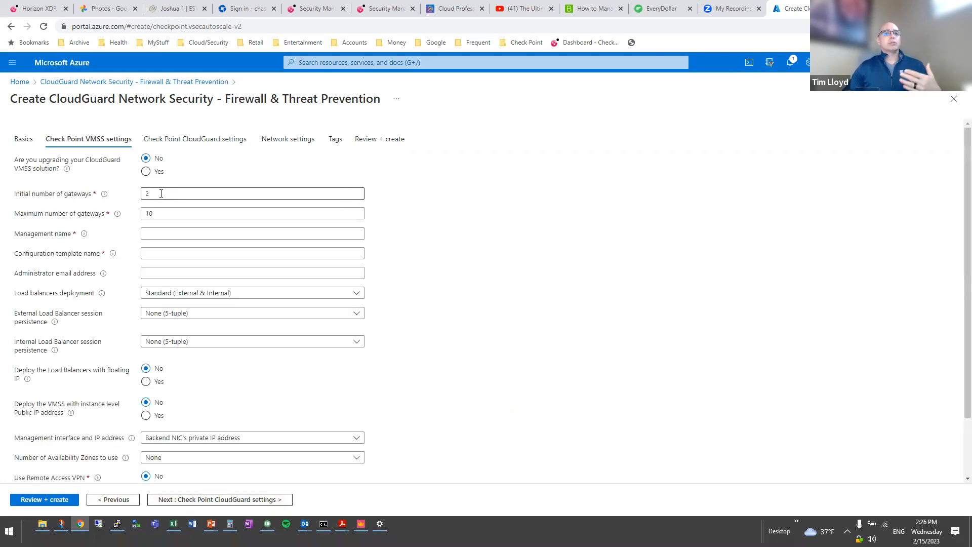
pyautogui.moveTo(161, 213); pyautogui.dragTo(100, 217)
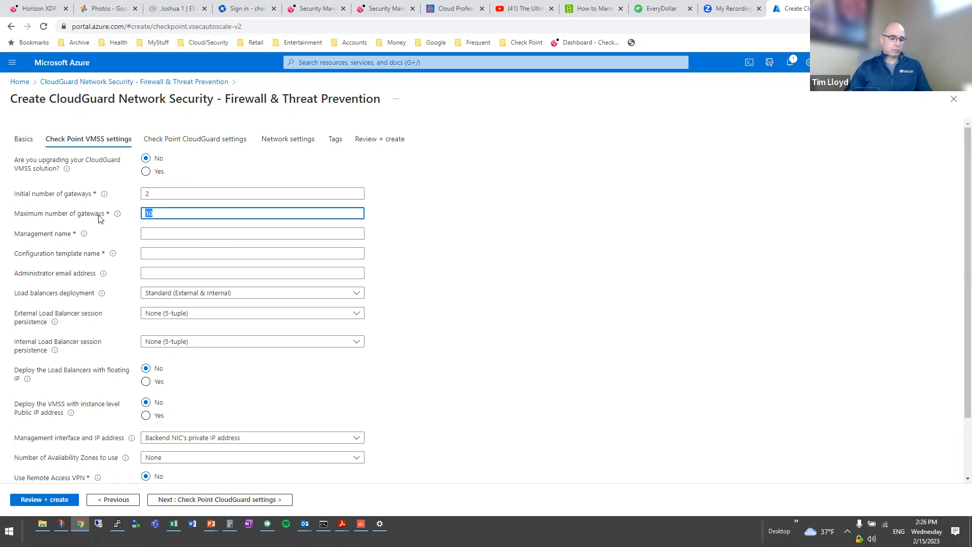
pyautogui.write('2')
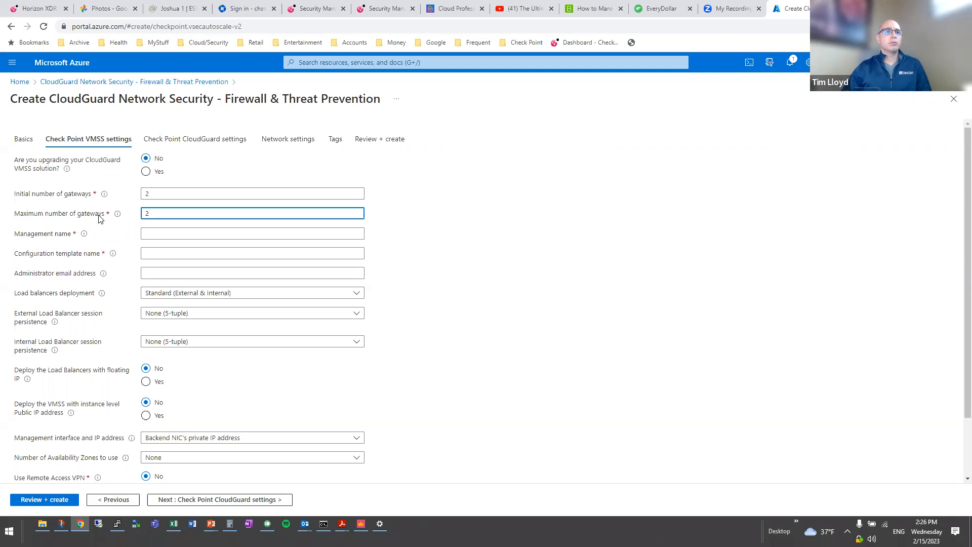
pyautogui.click(153, 232)
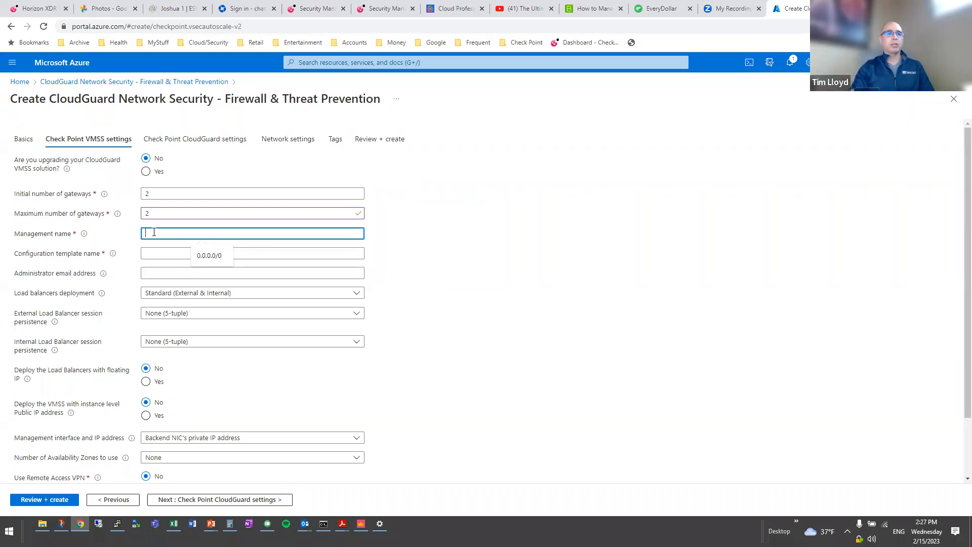
pyautogui.write('cpmgmt')
pyautogui.click(170, 254)
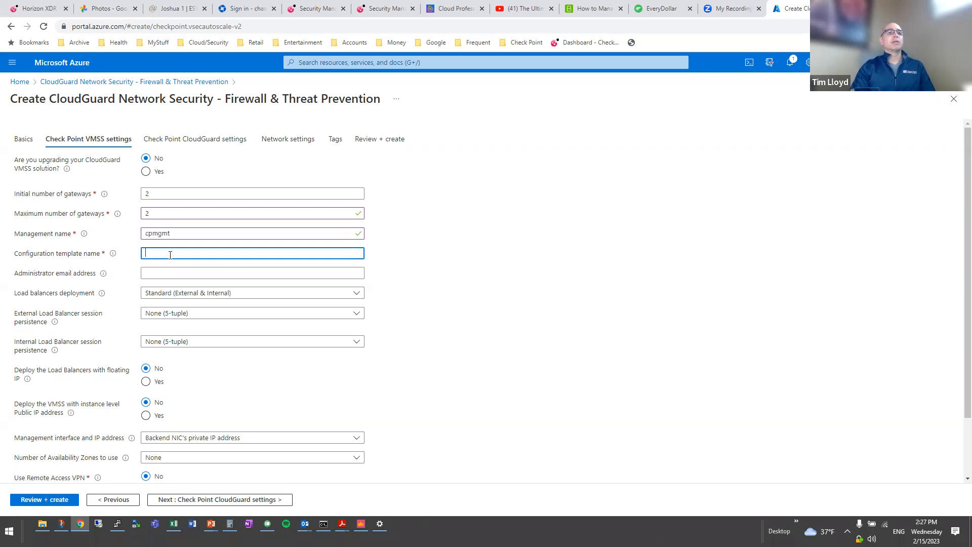
pyautogui.write('cptemplate-dev')
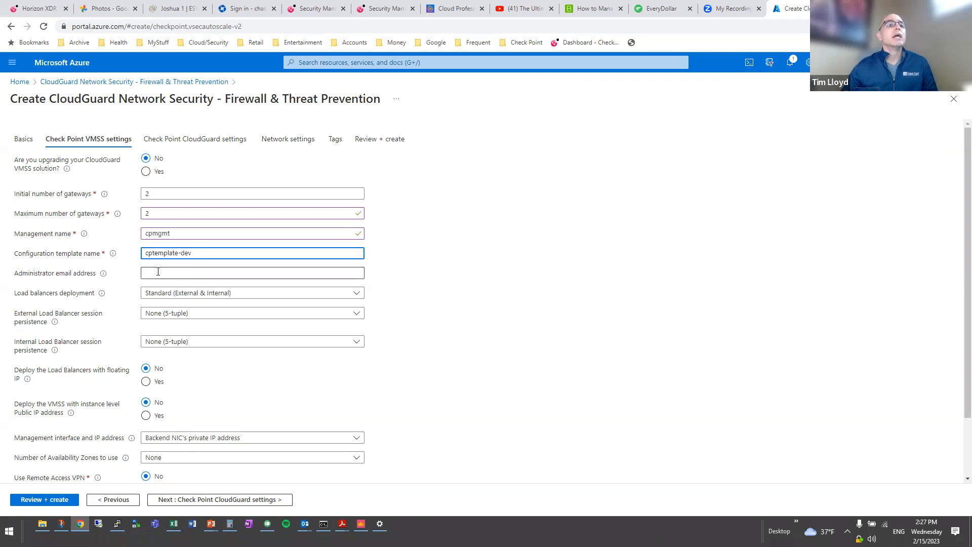
pyautogui.scroll(-1, 181, 298)
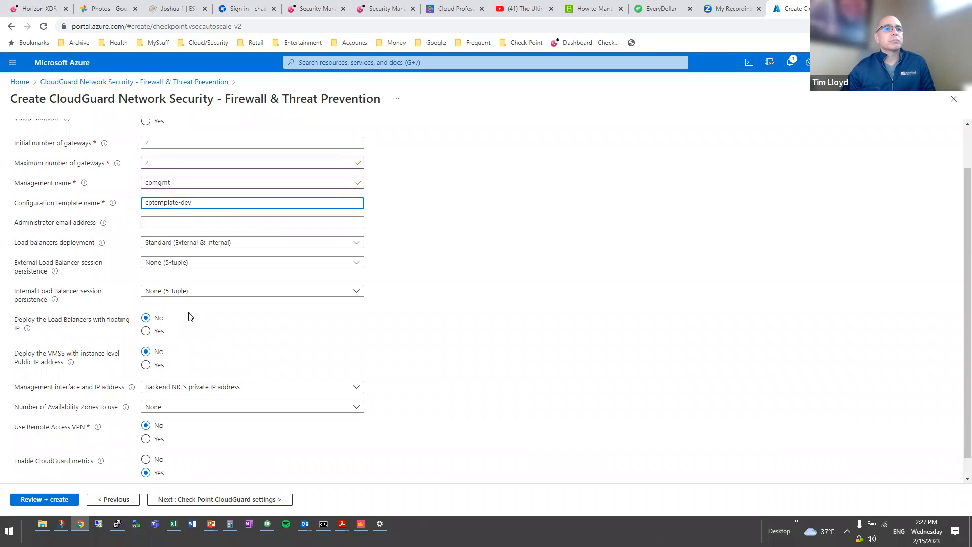
pyautogui.scroll(-1, 191, 317)
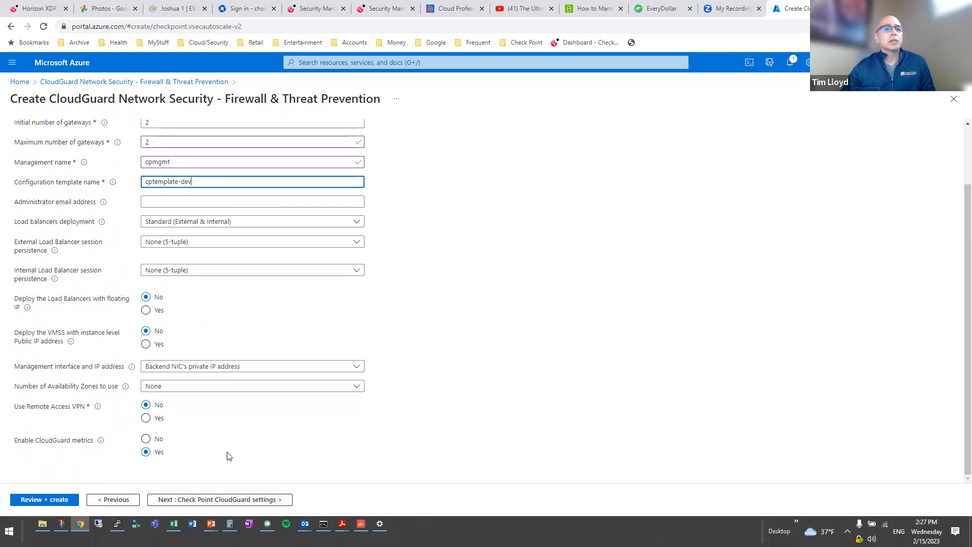
pyautogui.click(232, 500)
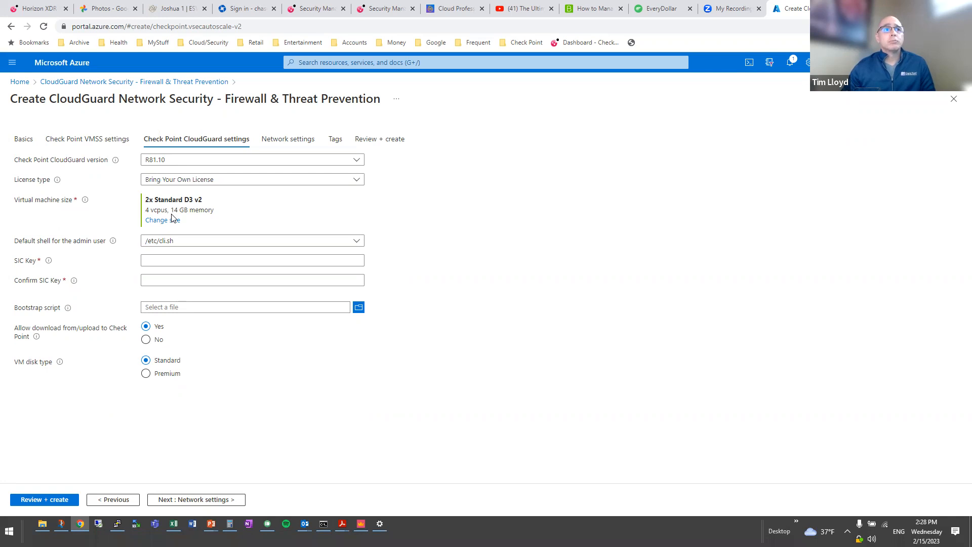
# Change the gateway virtual machine size from D3 v2 to Standard DS2 v2.
pyautogui.doubleClick(188, 199)
pyautogui.moveTo(200, 199); pyautogui.dragTo(204, 202)
pyautogui.click(161, 222)
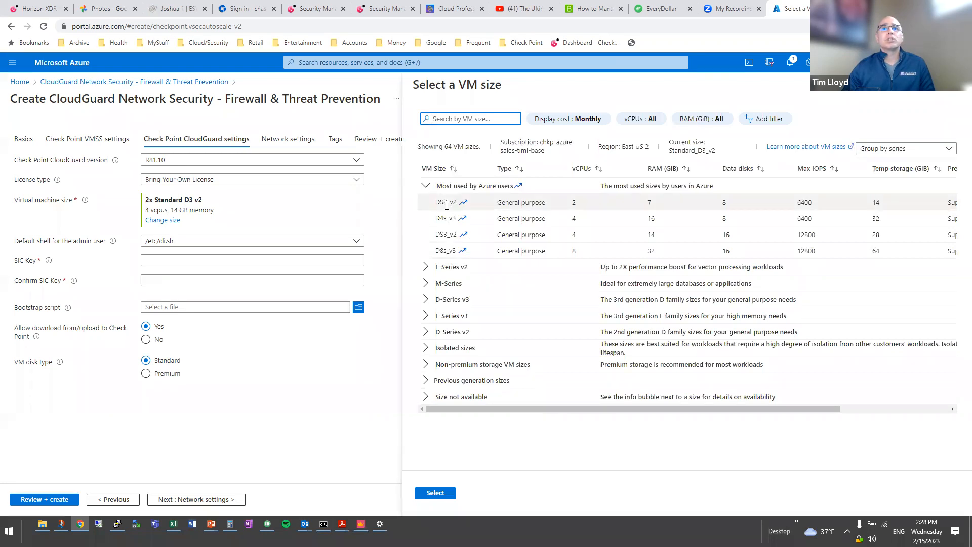
pyautogui.click(472, 202)
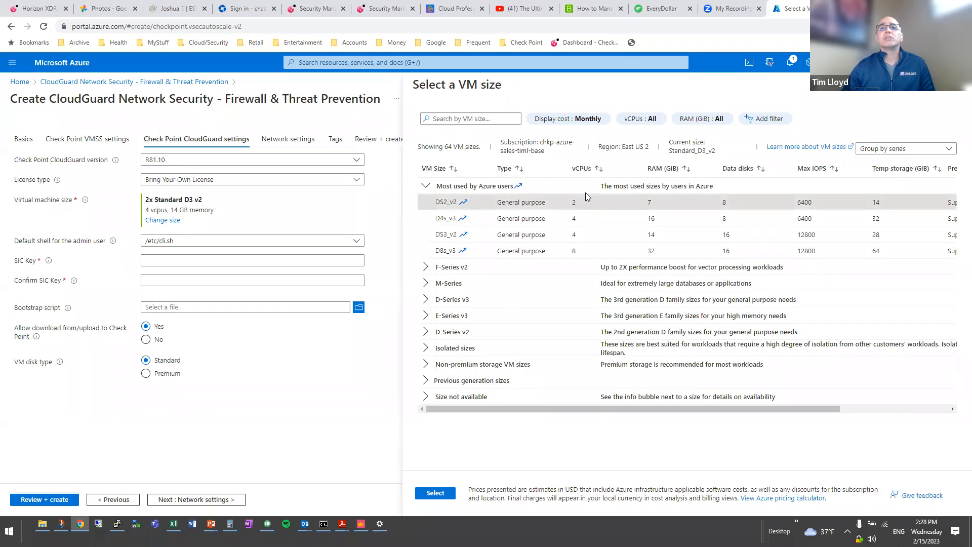
pyautogui.click(436, 493)
# Enter the SIC key and move to its confirmation field.
pyautogui.click(188, 261)
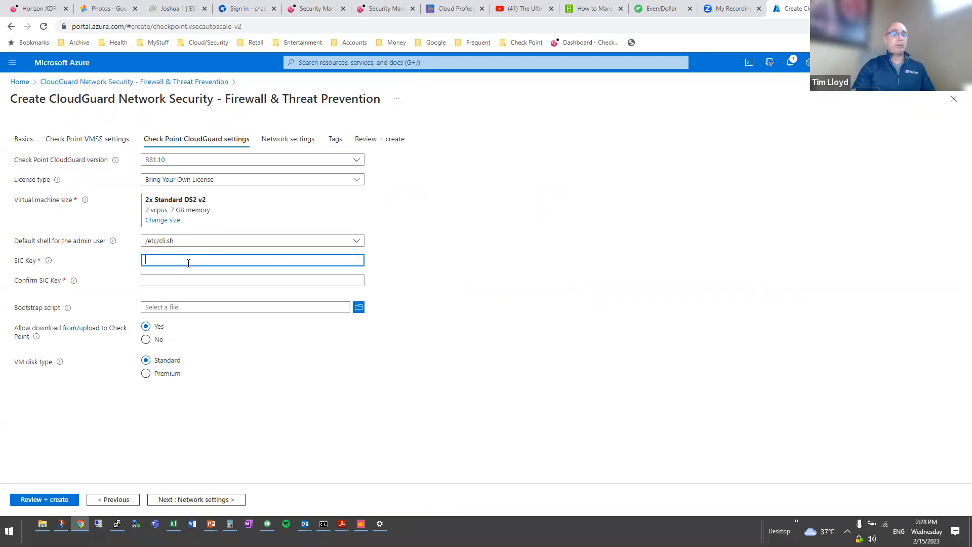
pyautogui.write('••••••')
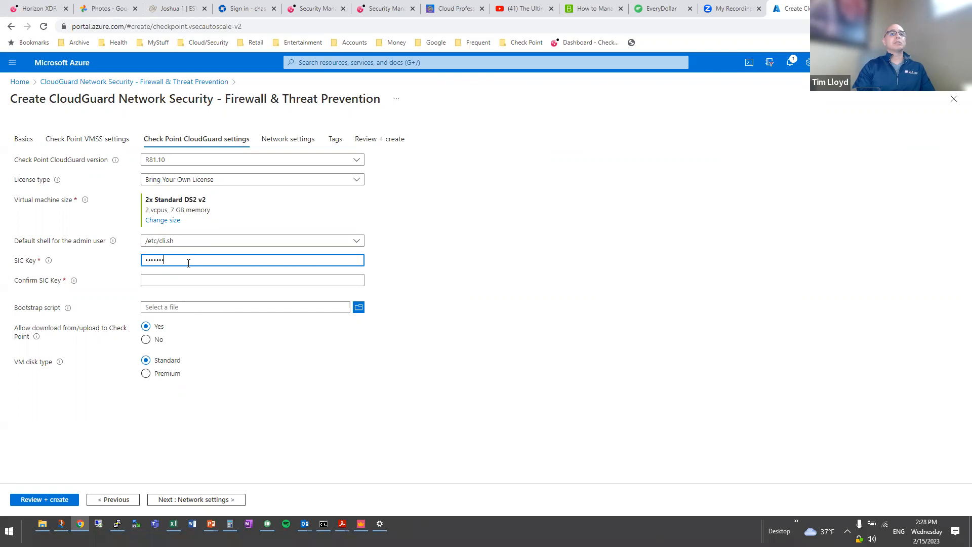
pyautogui.write('••')
pyautogui.press('BackSpace')
pyautogui.press('BackSpace')
pyautogui.press('BackSpace')
pyautogui.press('BackSpace')
pyautogui.press('BackSpace')
pyautogui.press('BackSpace')
pyautogui.write('••••••••••••')
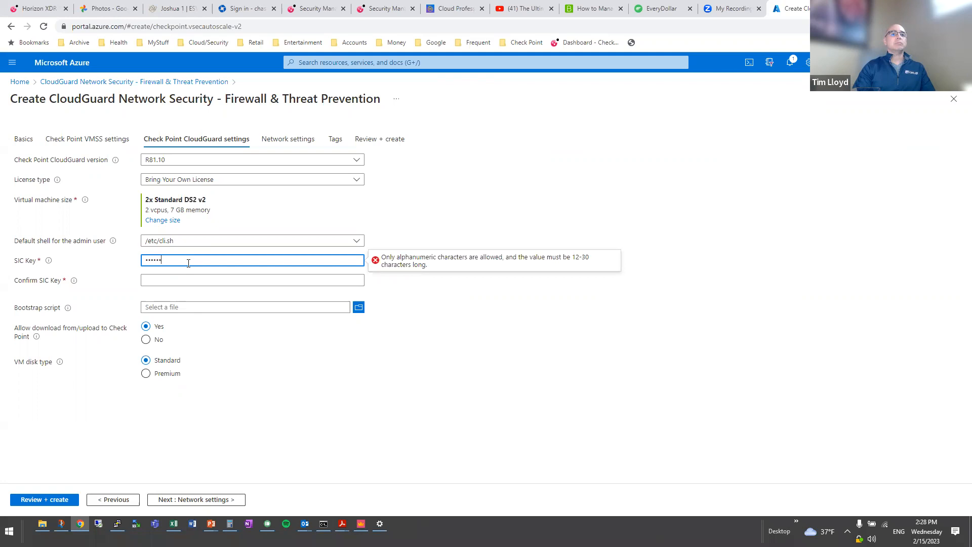
pyautogui.write('•')
pyautogui.press('Tab')
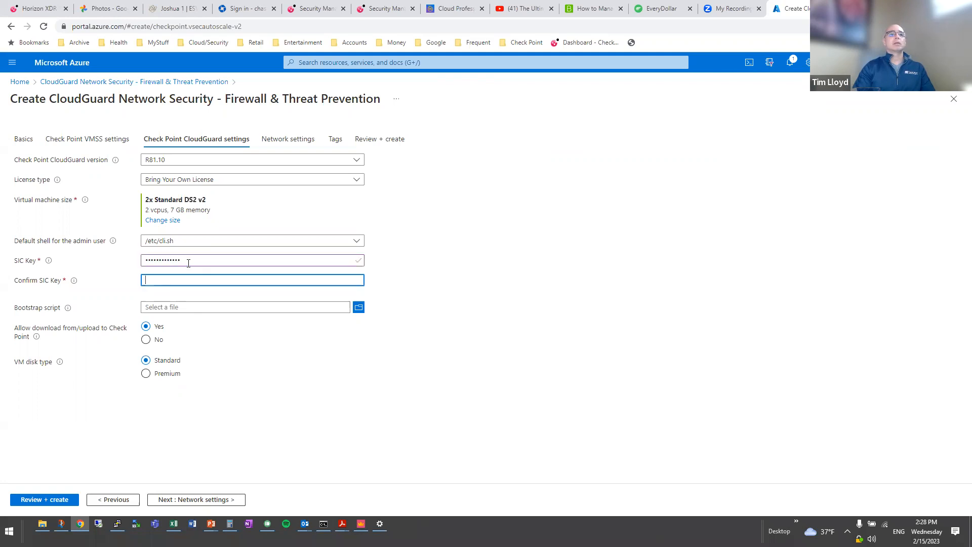
pyautogui.write('•••••••••••••')
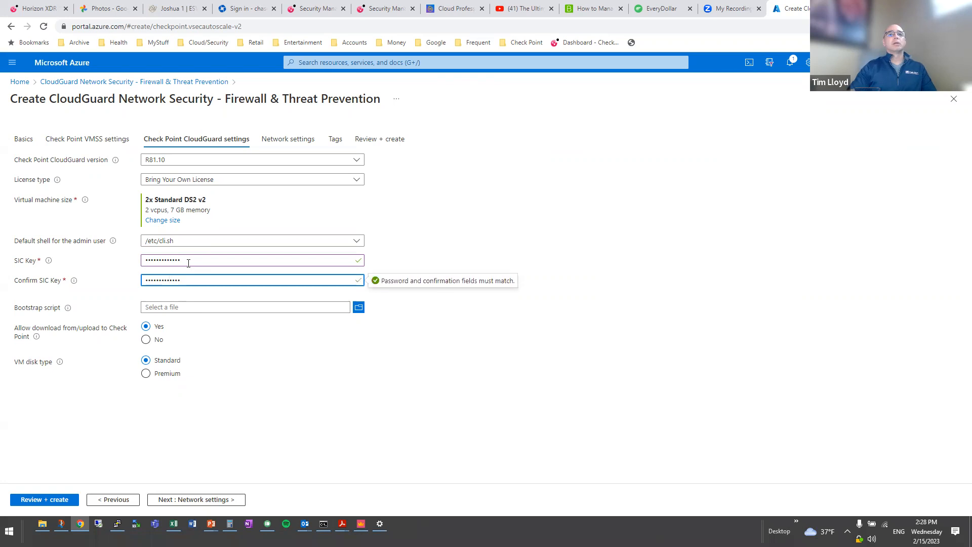
# On network settings, create a new virtual network named vnet-dev.
pyautogui.click(194, 503)
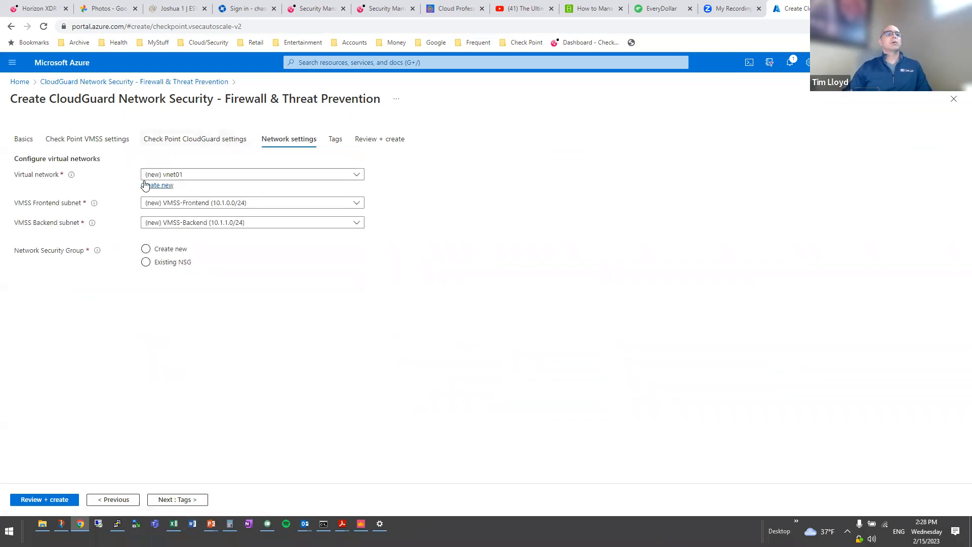
pyautogui.click(152, 185)
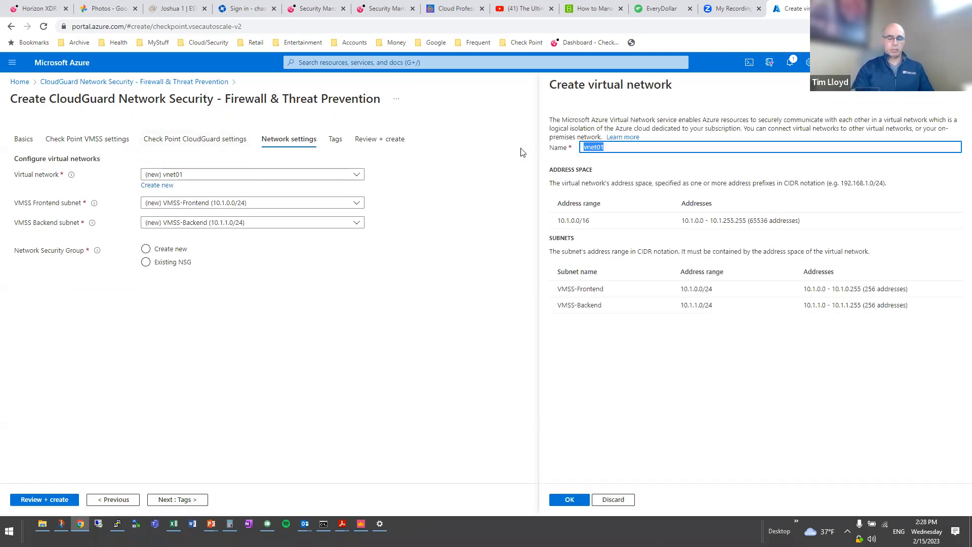
pyautogui.write('vnet-')
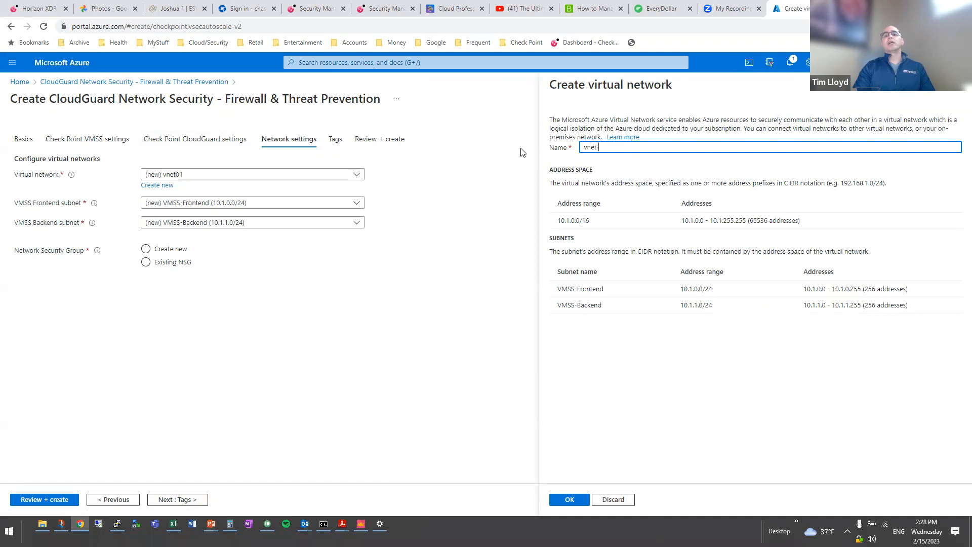
pyautogui.write('dev')
pyautogui.press('Tab')
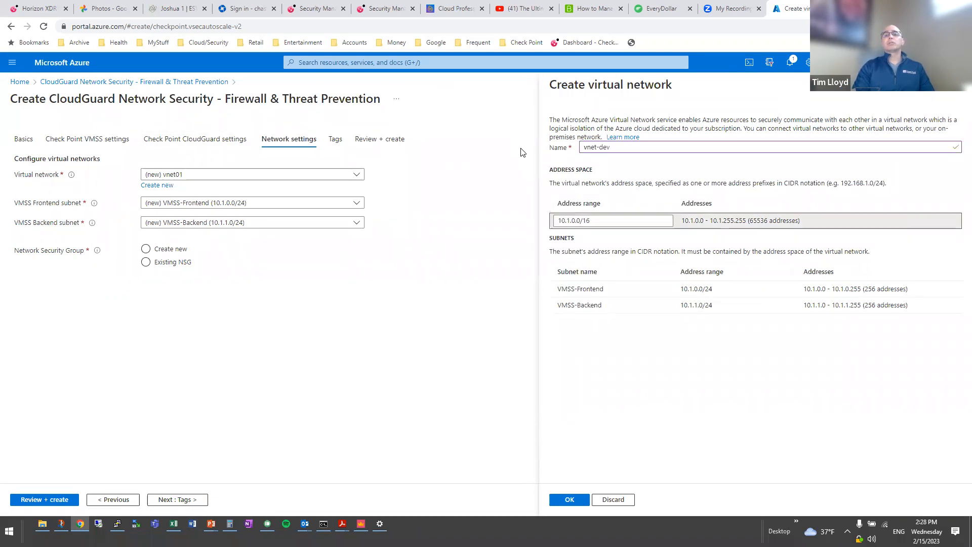
# Set the vnet-dev address range to 192.168.5.0/24, correcting the mistyped value.
pyautogui.press('Tab')
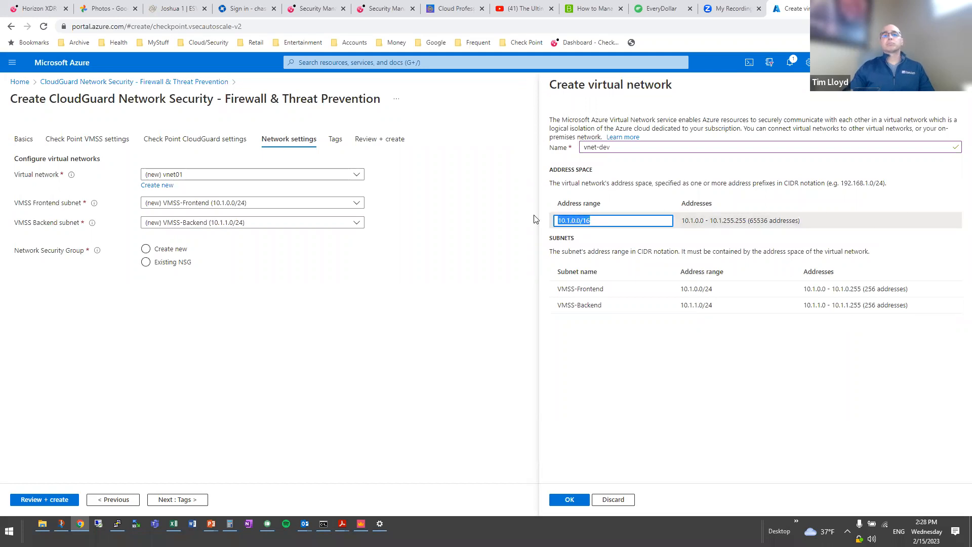
pyautogui.write('192.168.0.5/24')
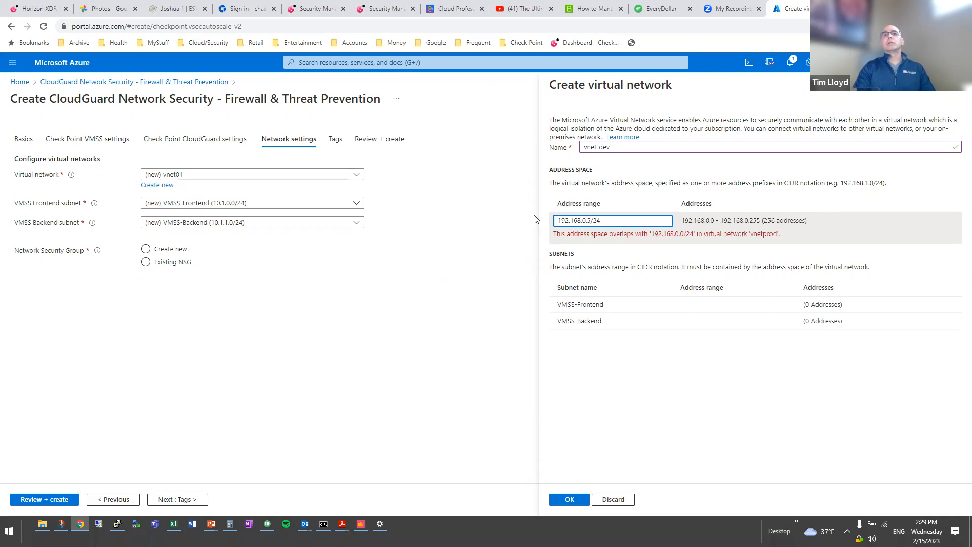
pyautogui.press('BackSpace')
pyautogui.press('BackSpace')
pyautogui.press('BackSpace')
pyautogui.press('BackSpace')
pyautogui.press('BackSpace')
pyautogui.press('BackSpace')
pyautogui.write('9')
pyautogui.press('BackSpace')
pyautogui.write('5.0/24')
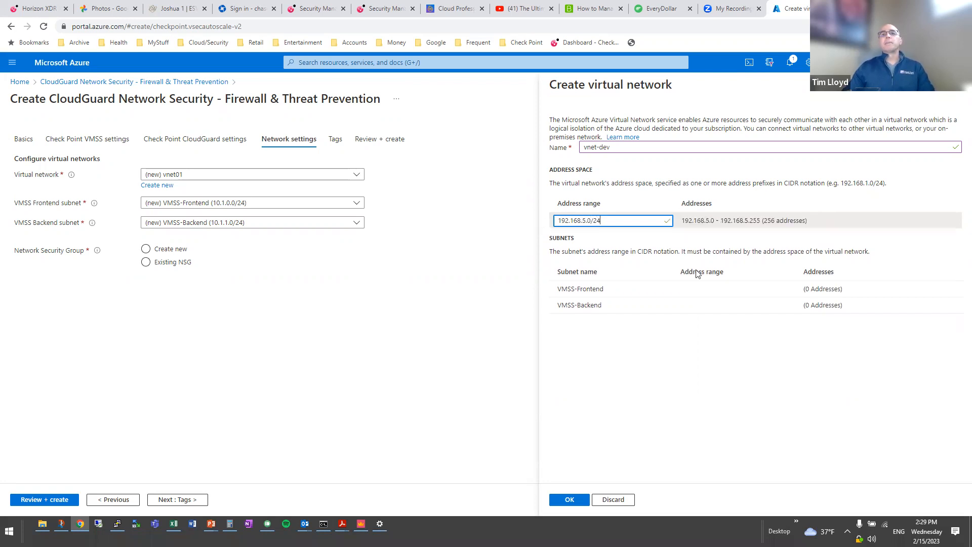
# Set VMSS-Frontend to 192.168.5.0/28 and VMSS-Backend to 192.168.5.16/28, then confirm with OK.
pyautogui.moveTo(711, 283)
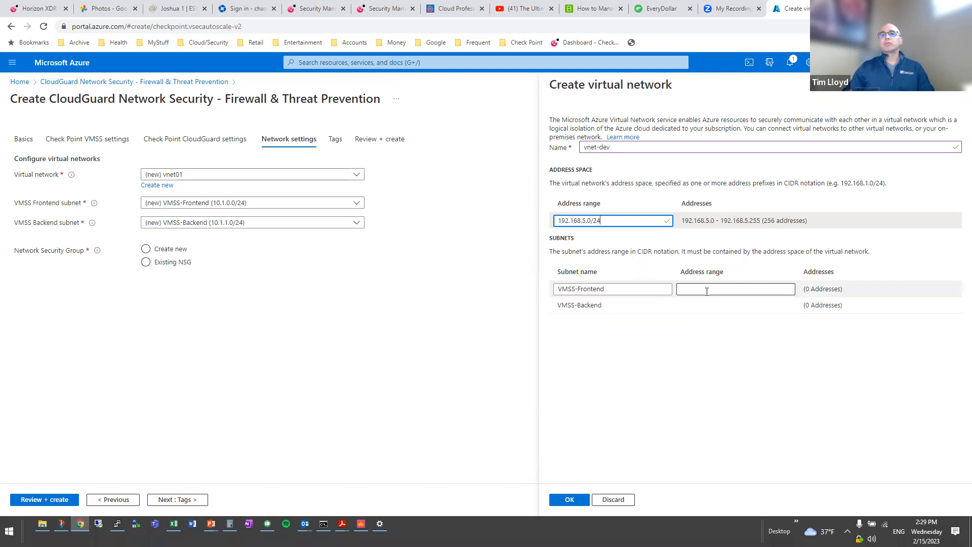
pyautogui.click(707, 291)
pyautogui.write('192.')
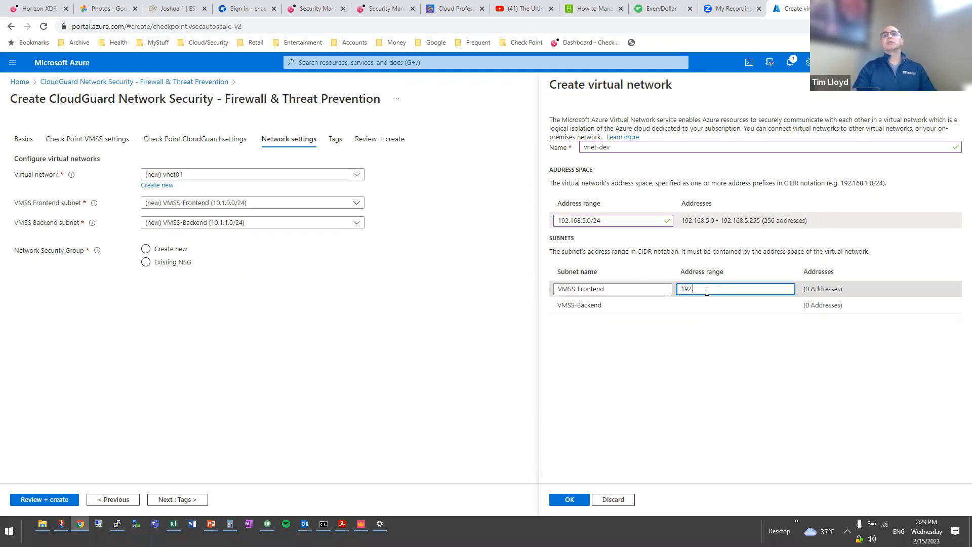
pyautogui.write('168.5.0/28')
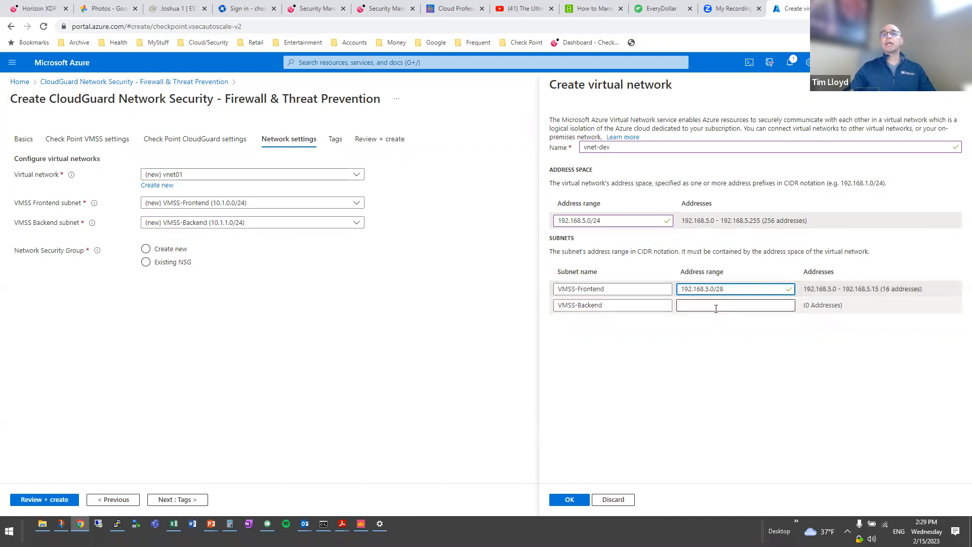
pyautogui.click(716, 307)
pyautogui.write('19')
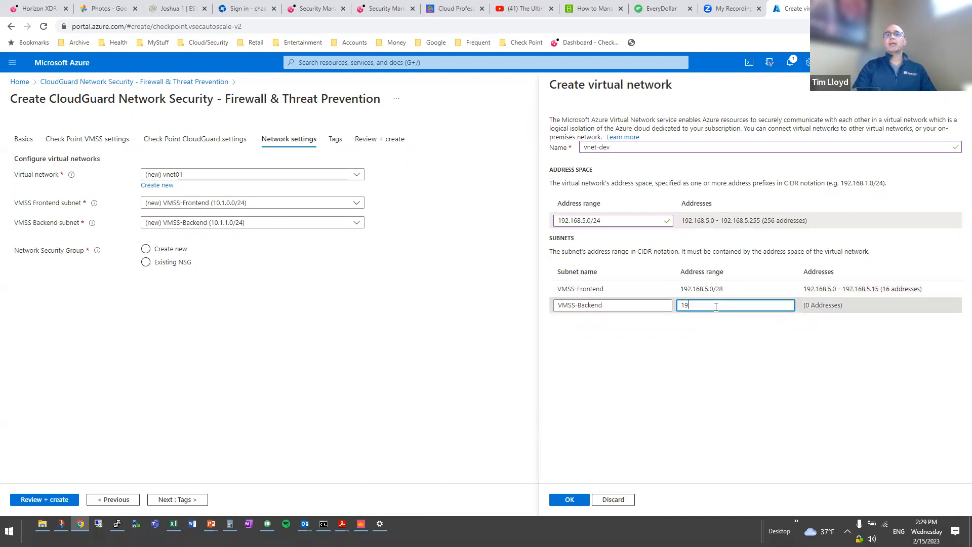
pyautogui.write('2.168.5/16/28')
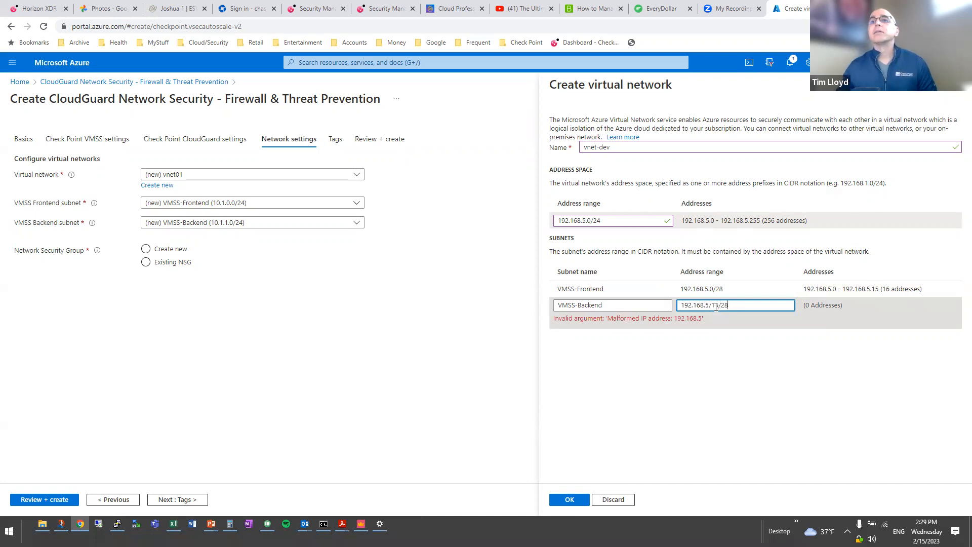
pyautogui.press('BackSpace')
pyautogui.press('BackSpace')
pyautogui.press('BackSpace')
pyautogui.press('BackSpace')
pyautogui.press('BackSpace')
pyautogui.press('BackSpace')
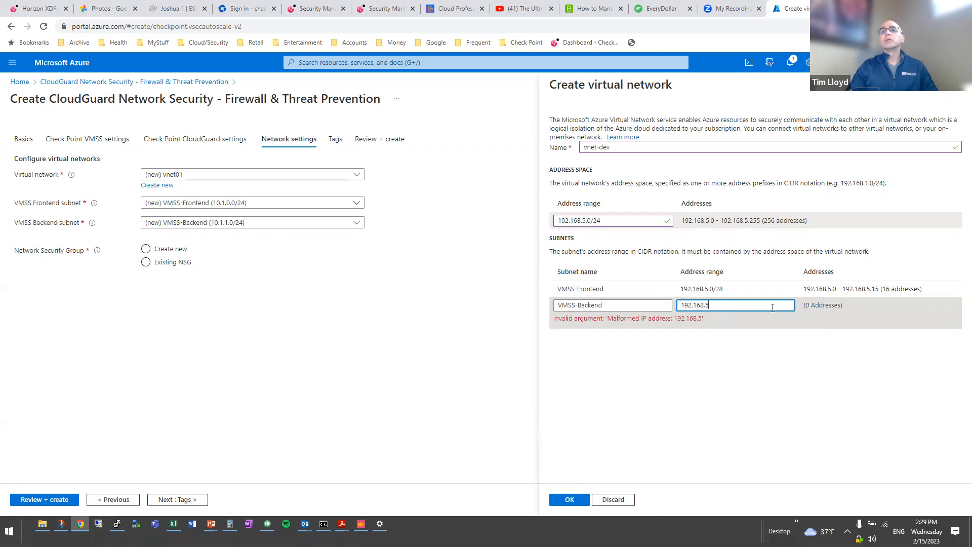
pyautogui.write('.16/28')
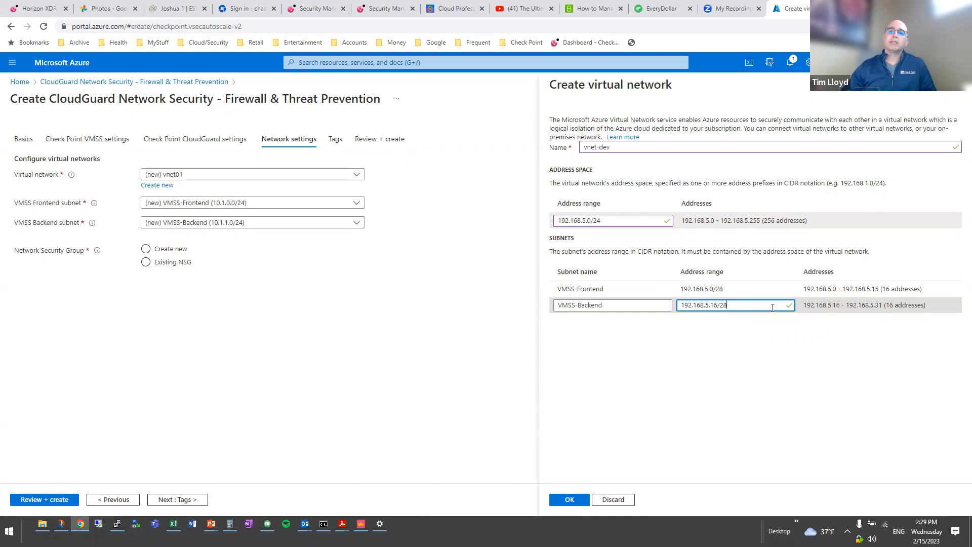
pyautogui.click(570, 501)
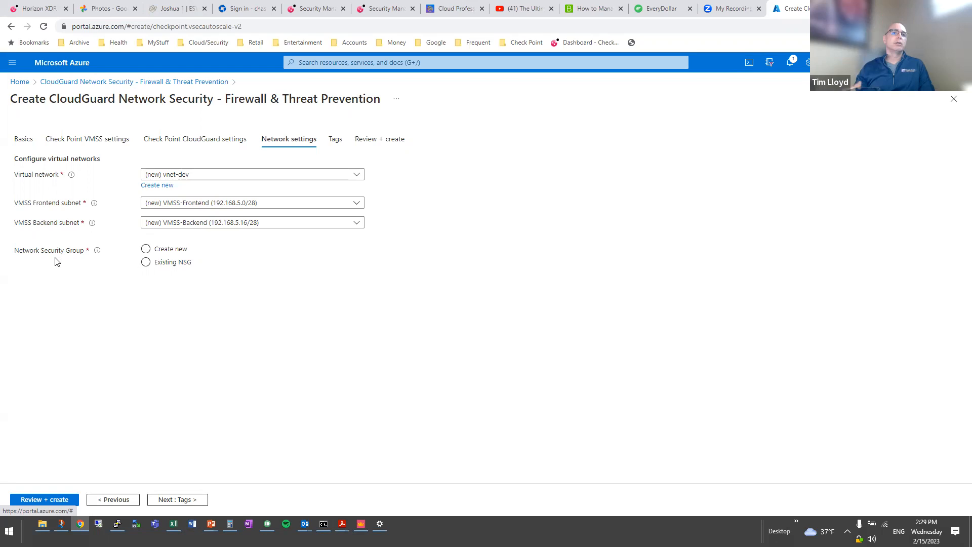
# Choose a new network security group and go to Review + create.
pyautogui.click(146, 248)
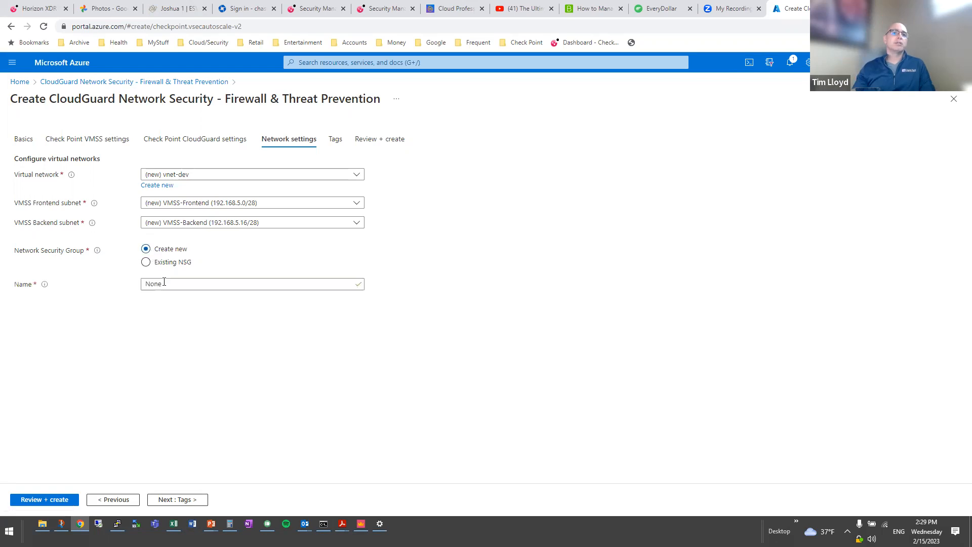
pyautogui.click(142, 288)
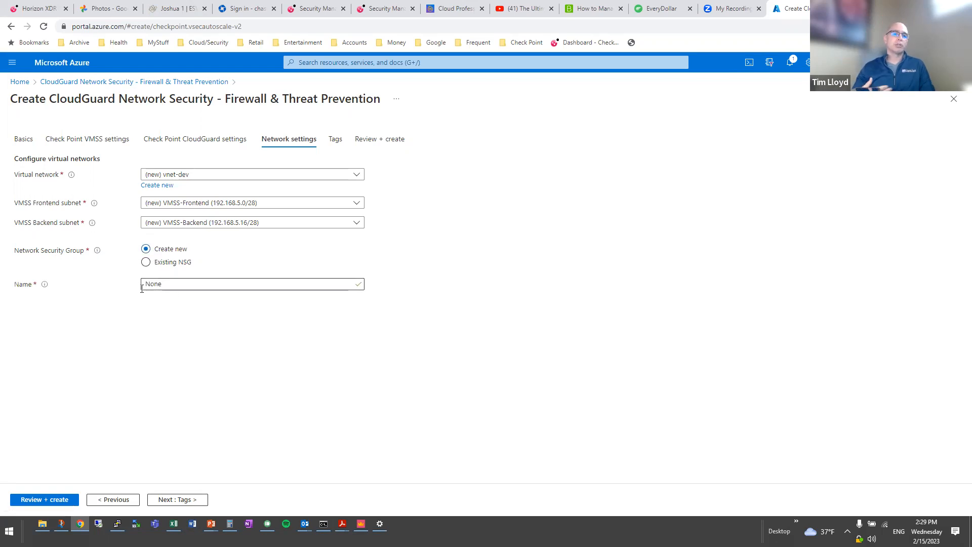
pyautogui.click(36, 502)
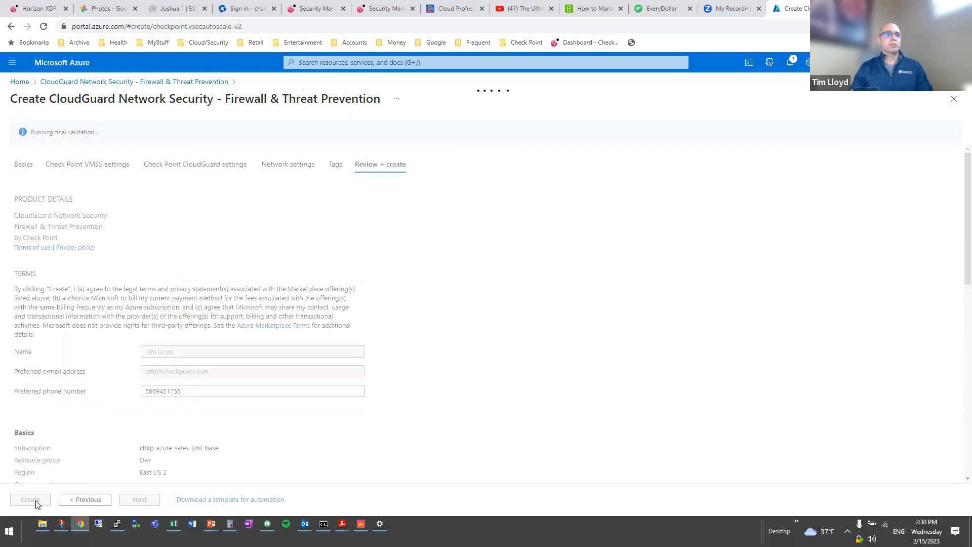
# After validation passes, click Create to deploy CloudGuard into resource group Dev.
pyautogui.click(36, 503)
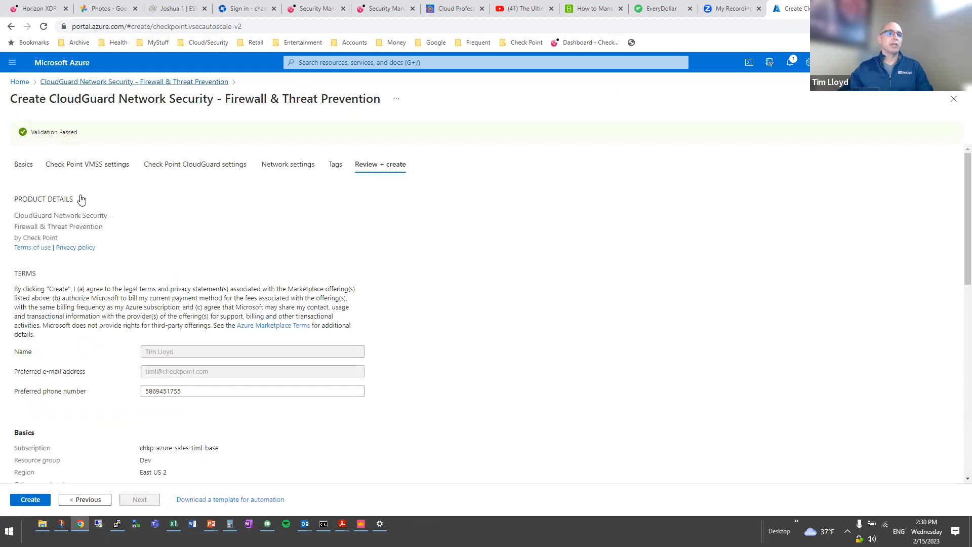
pyautogui.click(38, 501)
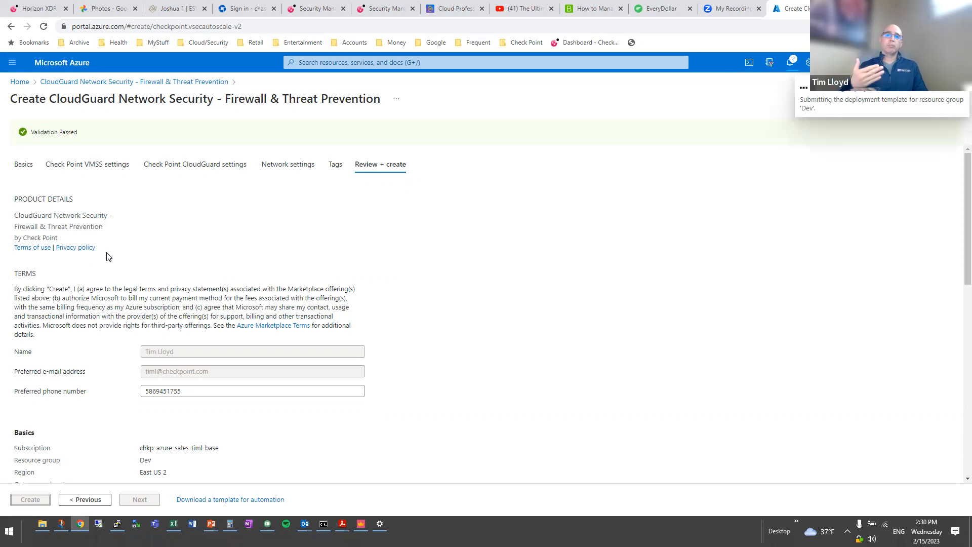
# Confirm the deployment is in progress, then switch to the CloudGuard PowerPoint deck.
pyautogui.press('super+Tab')
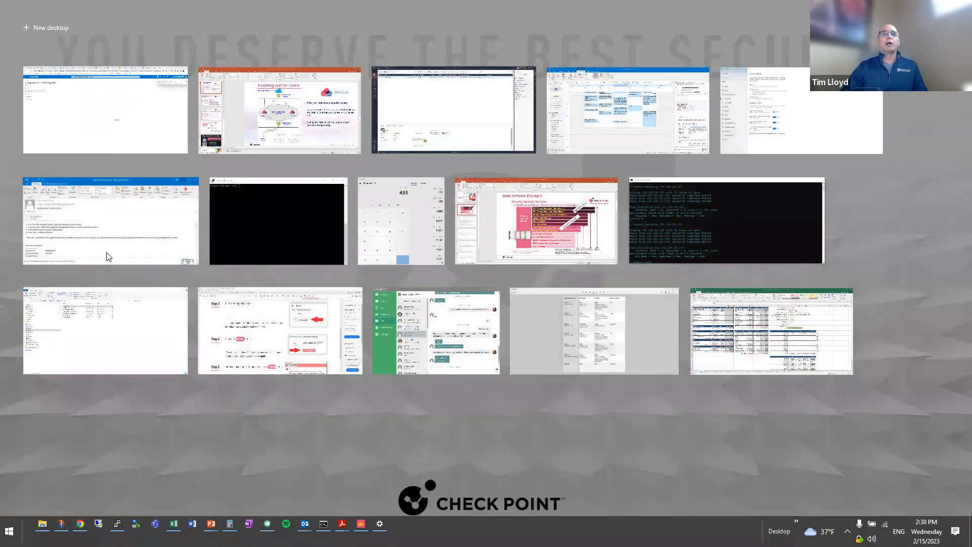
pyautogui.press('Escape')
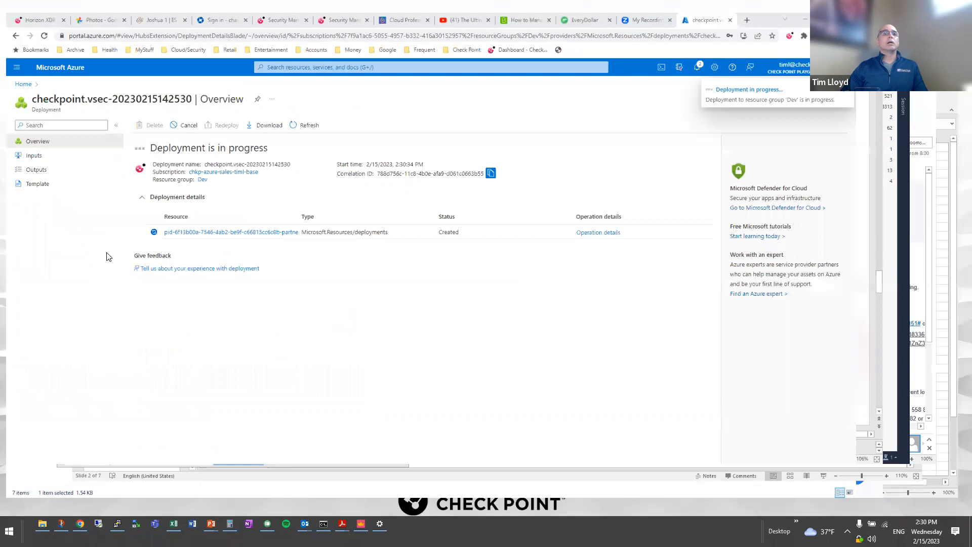
pyautogui.hotkey('alt', 'Tab')
pyautogui.hotkey('alt', 'Tab')
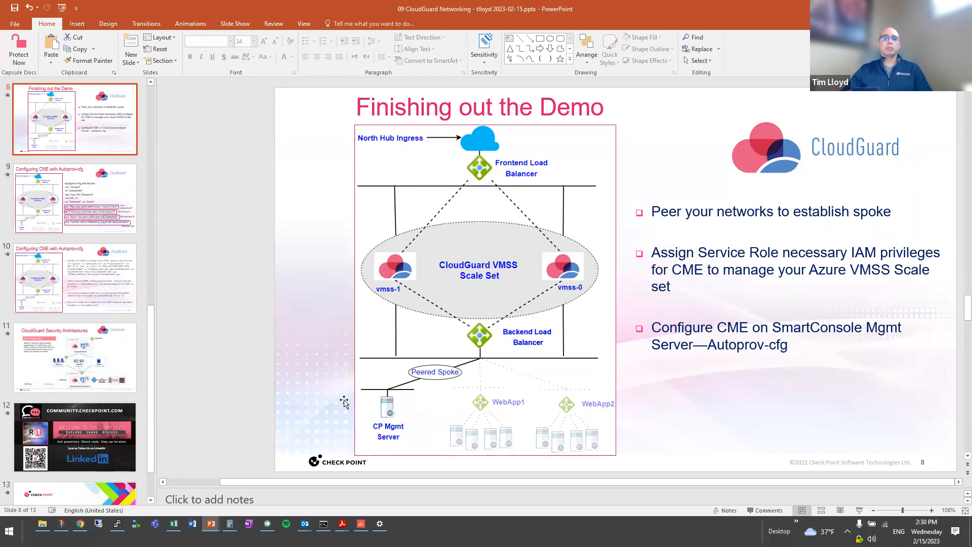
pyautogui.click(360, 523)
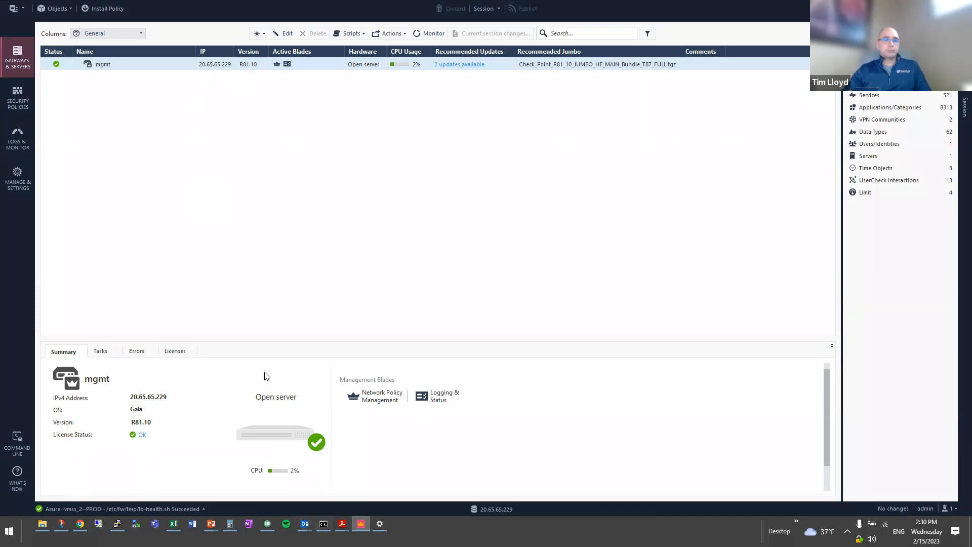
pyautogui.hotkey('alt', 'Tab')
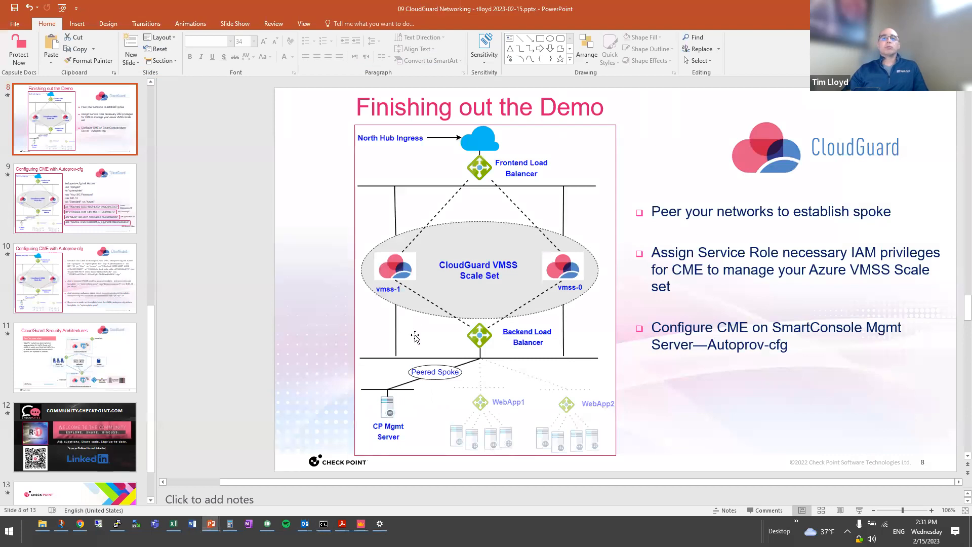